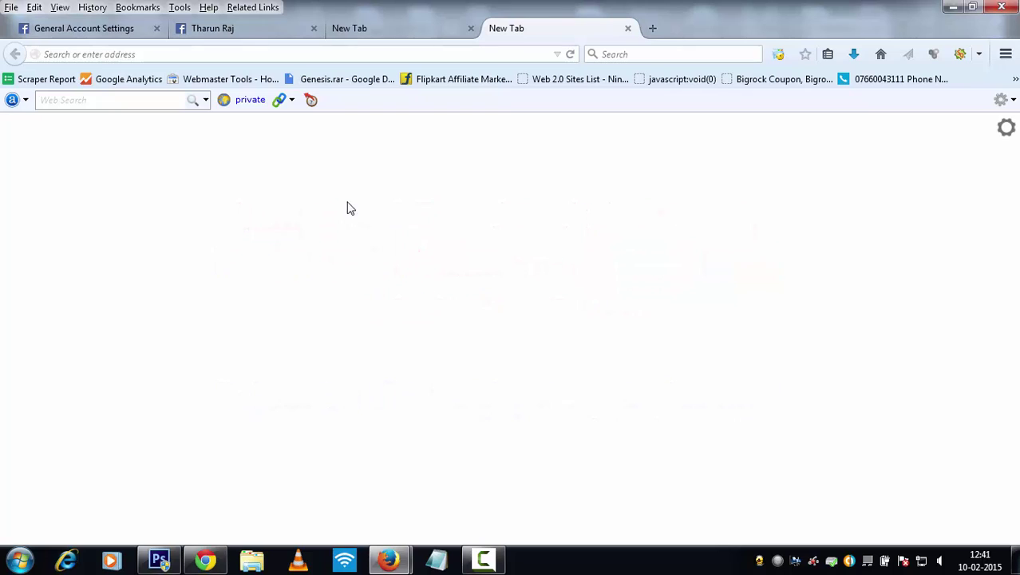
# - Bring the Facebook profile tab to the front and reload its timeline page
pyautogui.click(194, 31)
pyautogui.click(570, 54)
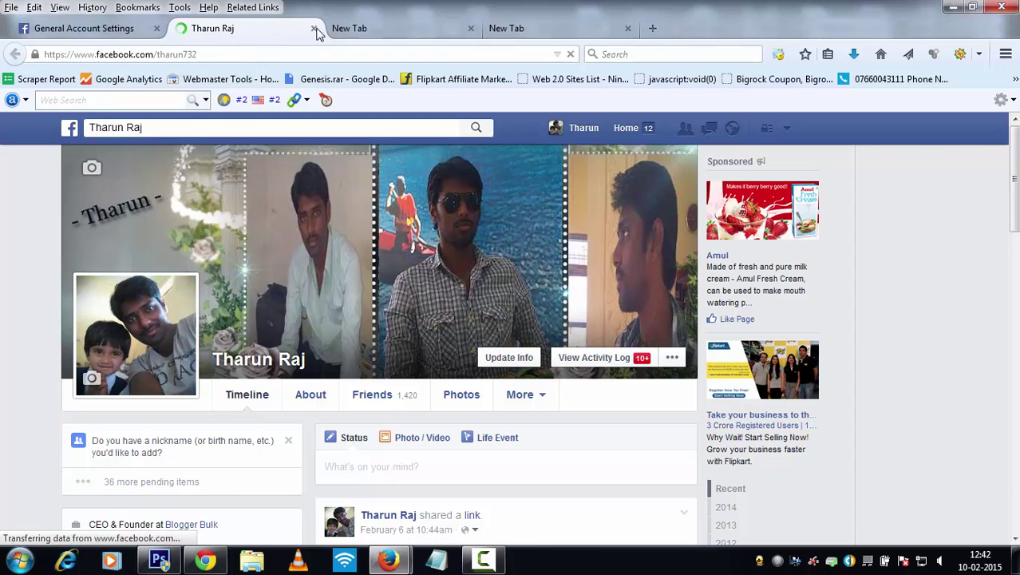
# - Close the profile tab and save Bahasa Indonesia as the Facebook account language
pyautogui.hotkey('ctrl', 'shift', 'Tab')
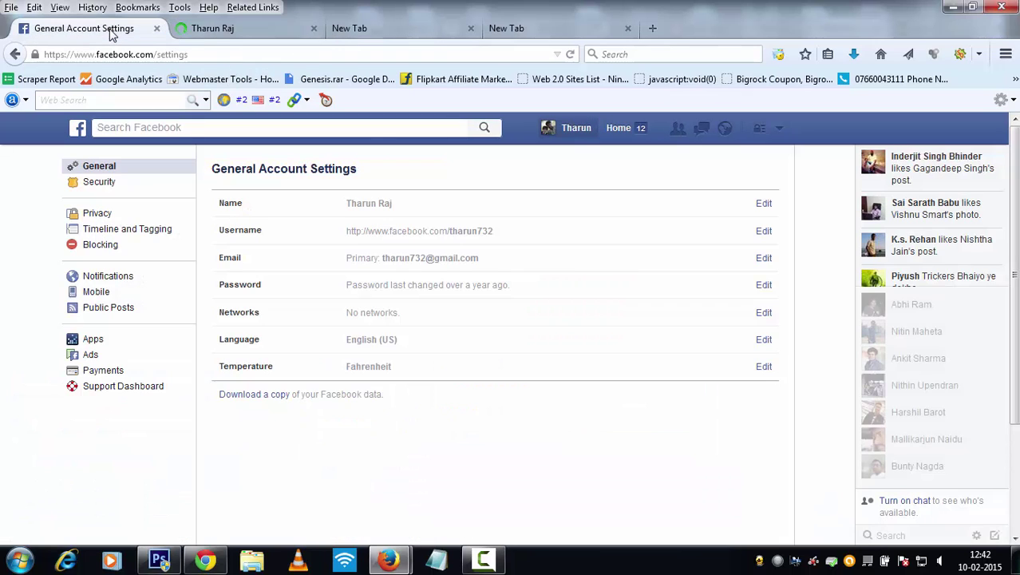
pyautogui.click(313, 28)
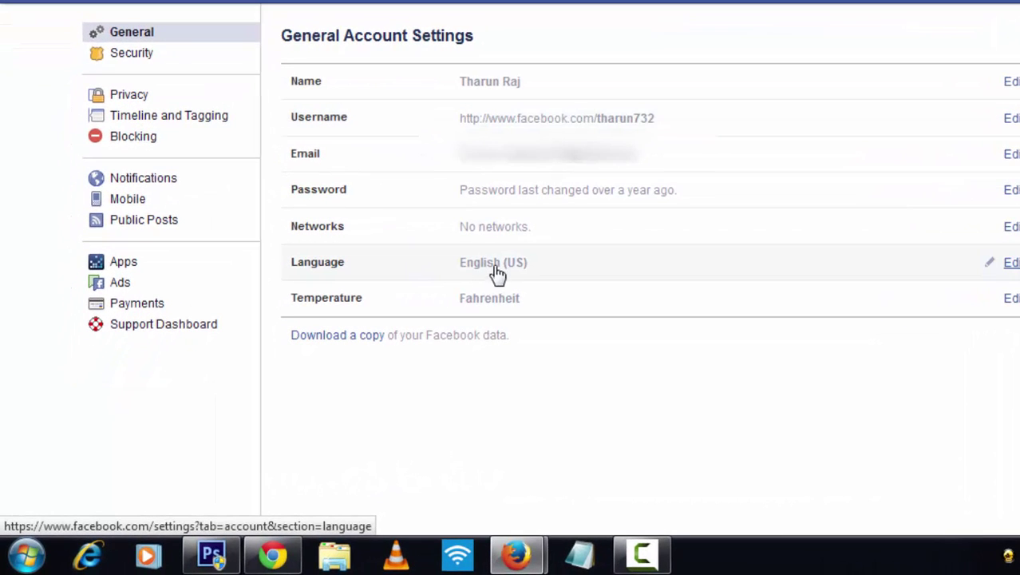
pyautogui.click(543, 274)
pyautogui.click(644, 276)
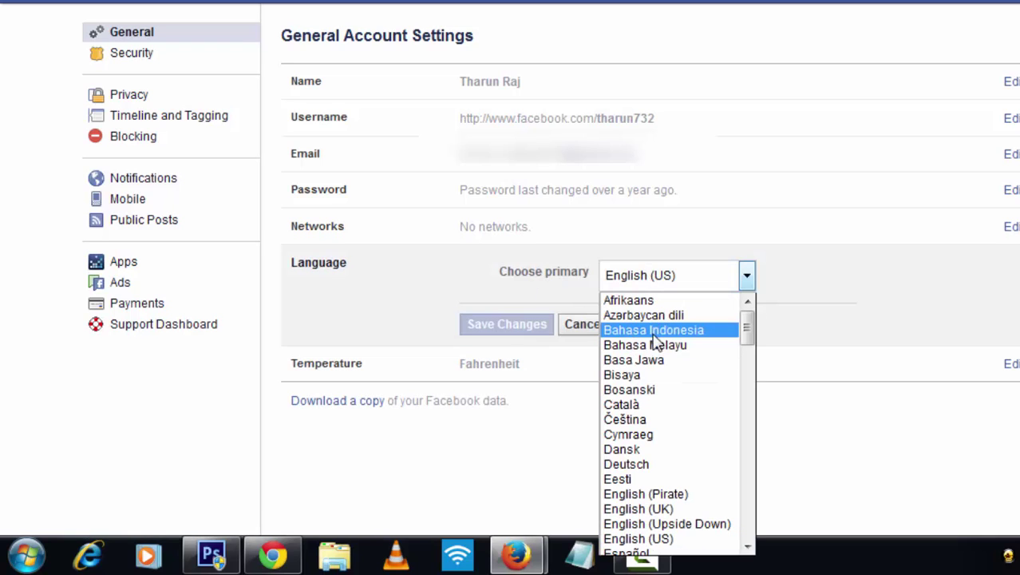
pyautogui.click(694, 334)
pyautogui.click(532, 334)
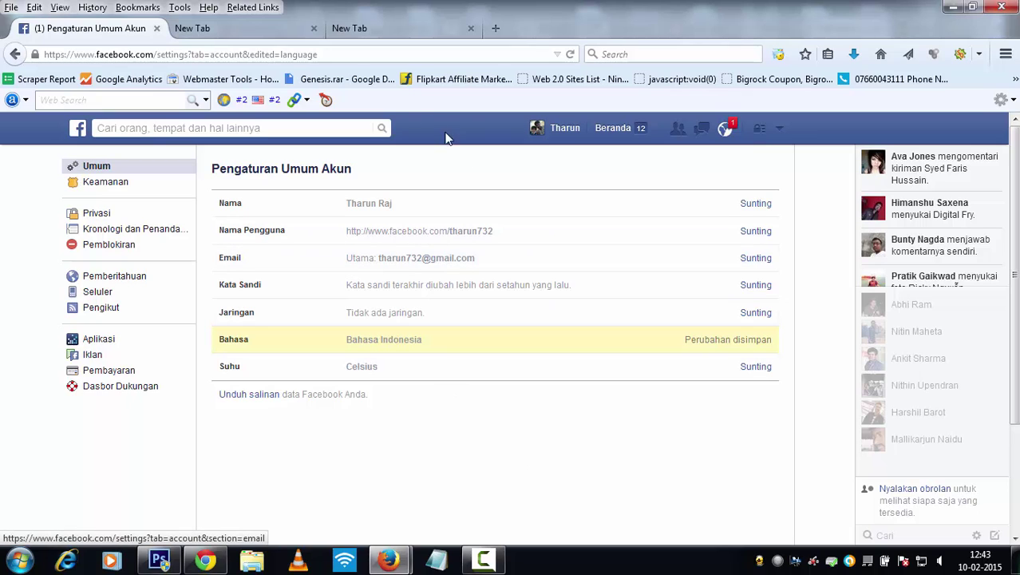
# - Set Firefox to manual proxy 118.97.191.206, port 8080, used for all protocols
pyautogui.click(179, 9)
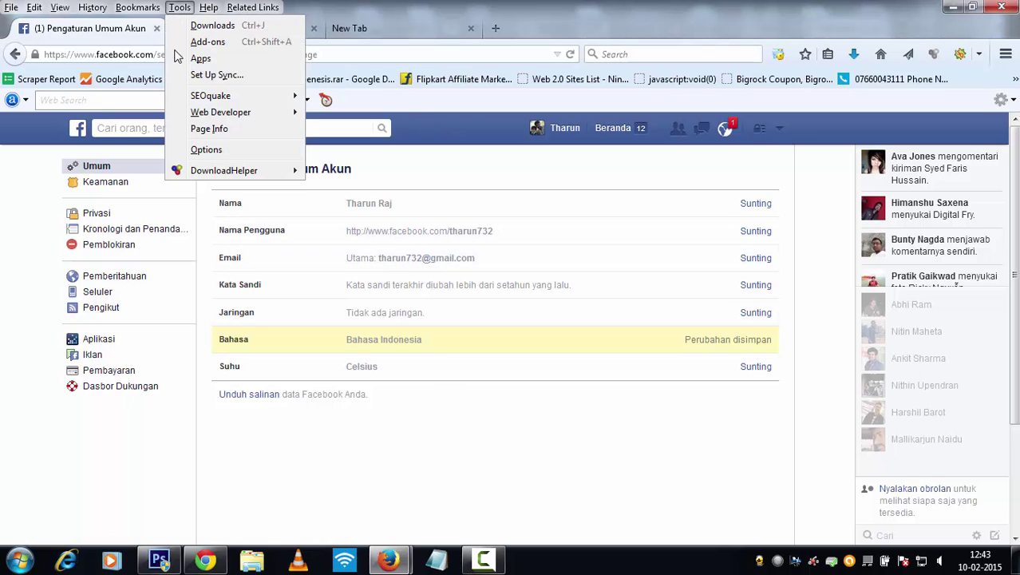
pyautogui.click(195, 147)
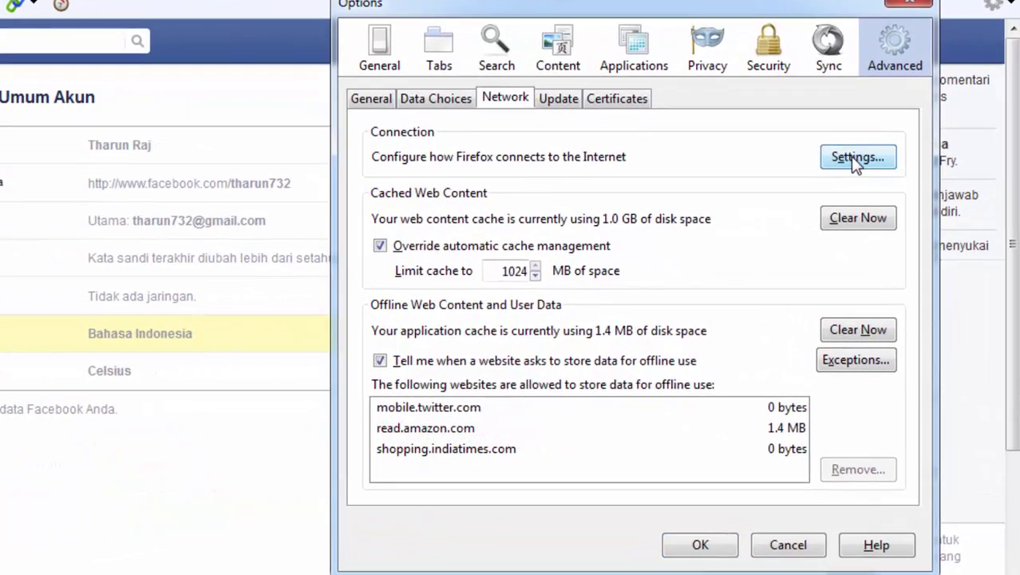
pyautogui.click(874, 179)
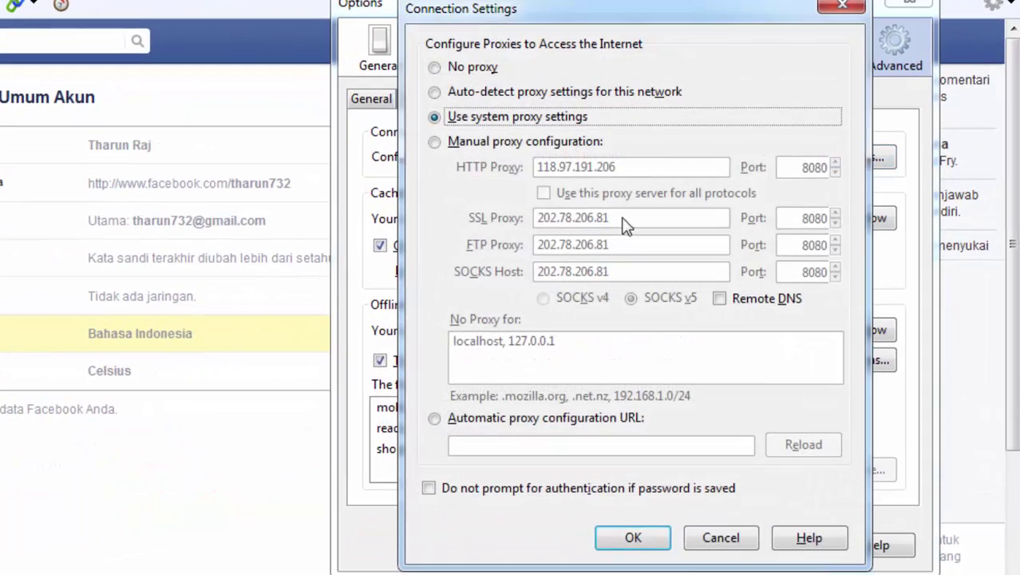
pyautogui.click(556, 143)
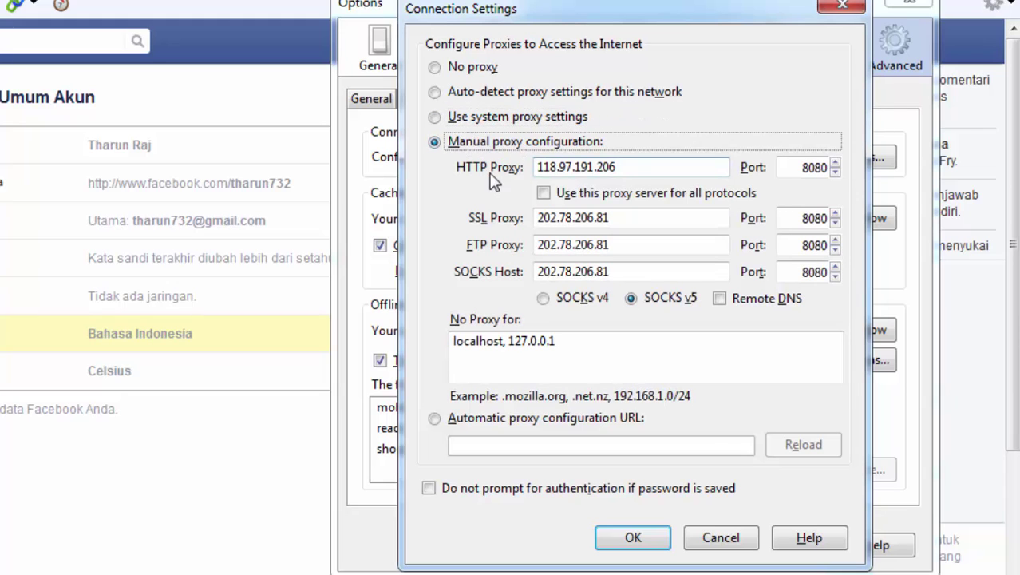
pyautogui.doubleClick(636, 168)
pyautogui.hotkey('ctrl', 'a')
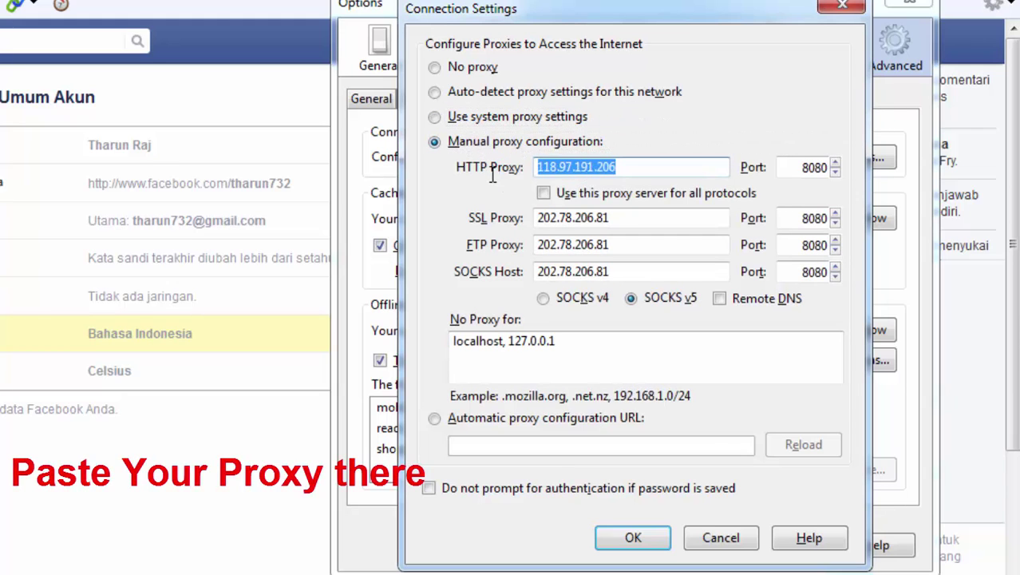
pyautogui.write('118.97.191.206')
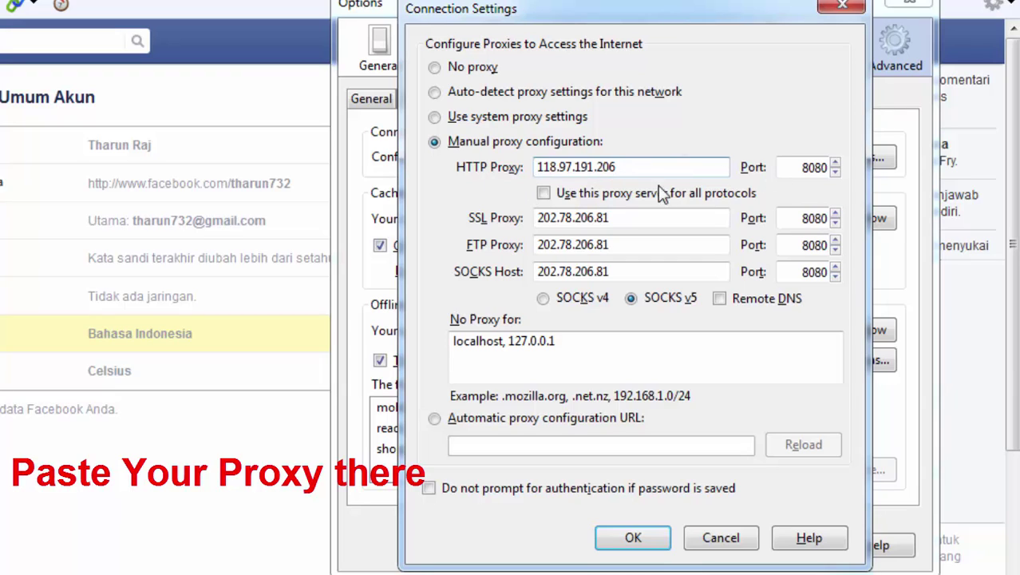
pyautogui.moveTo(642, 166); pyautogui.dragTo(524, 171)
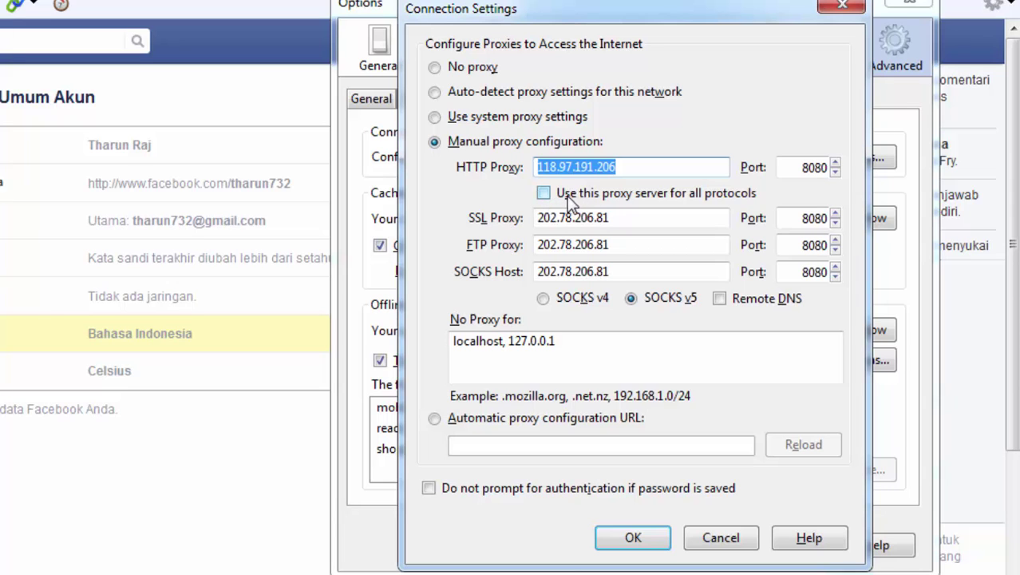
pyautogui.click(699, 195)
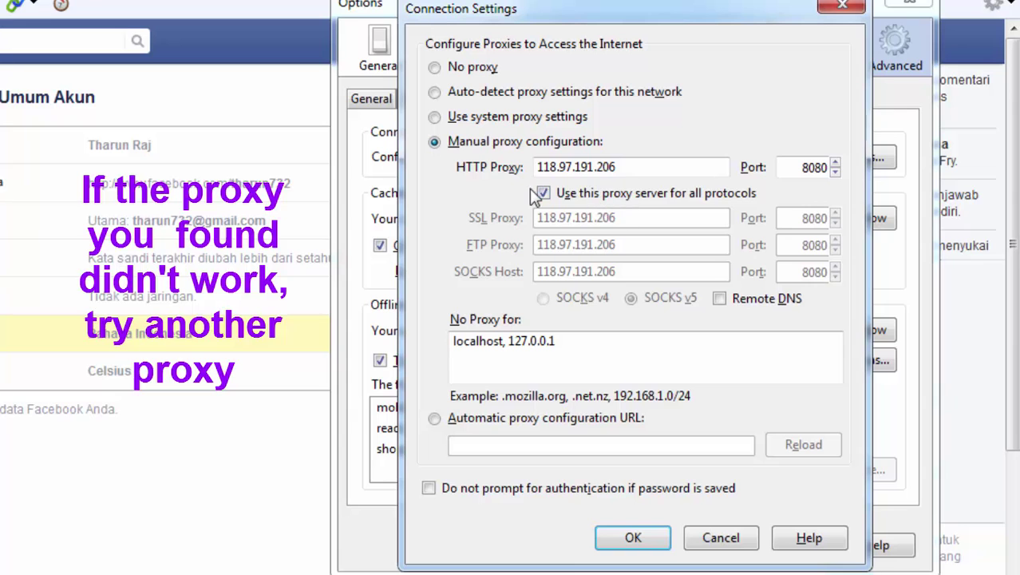
pyautogui.click(633, 538)
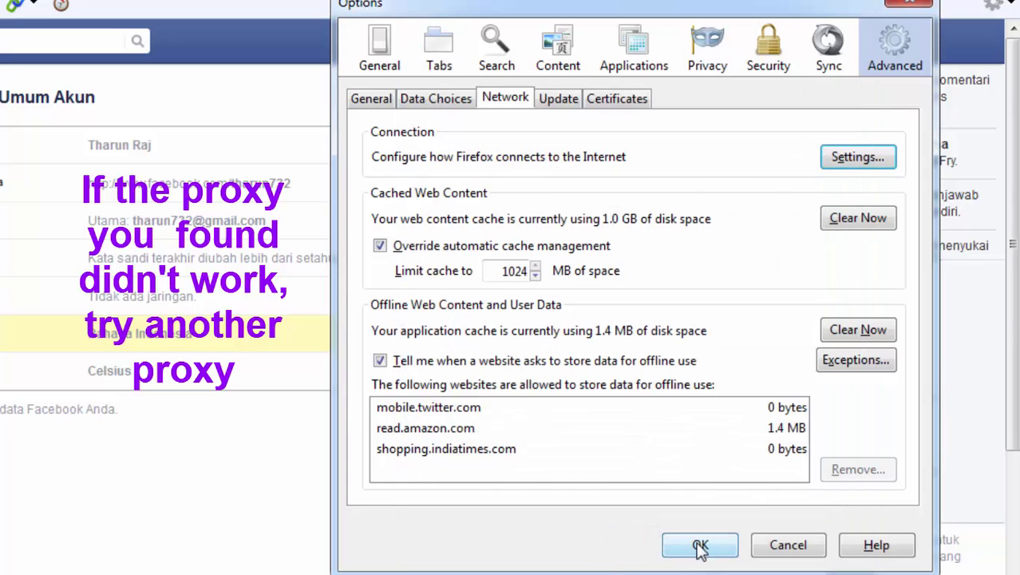
pyautogui.click(700, 545)
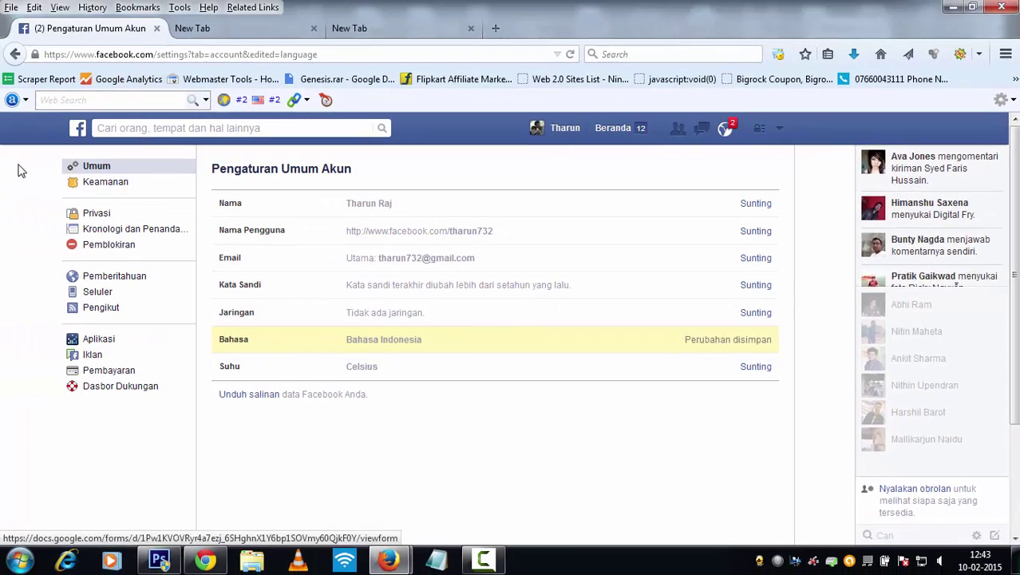
# - Refresh the General Account Settings page so it loads fully in Indonesian
pyautogui.click(96, 165)
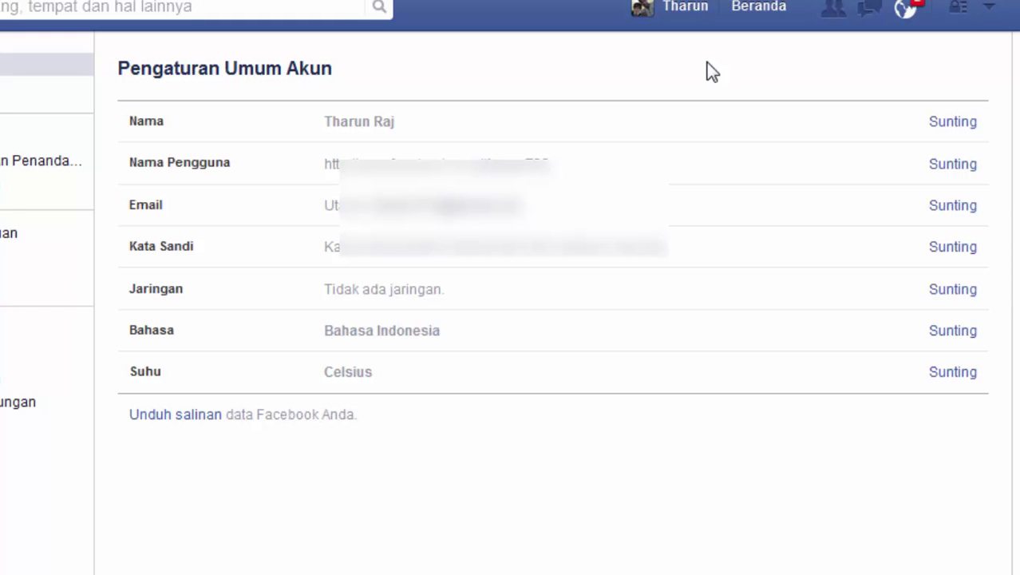
# - Clear the last name so only 'Tharun' remains, and submit it for review
pyautogui.click(663, 122)
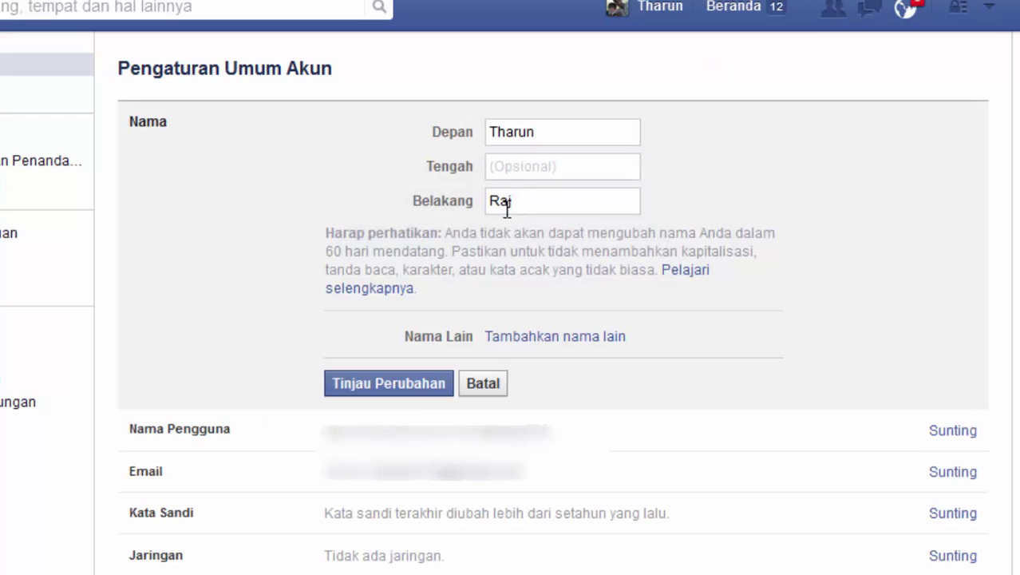
pyautogui.moveTo(523, 200); pyautogui.dragTo(435, 199)
pyautogui.press('BackSpace')
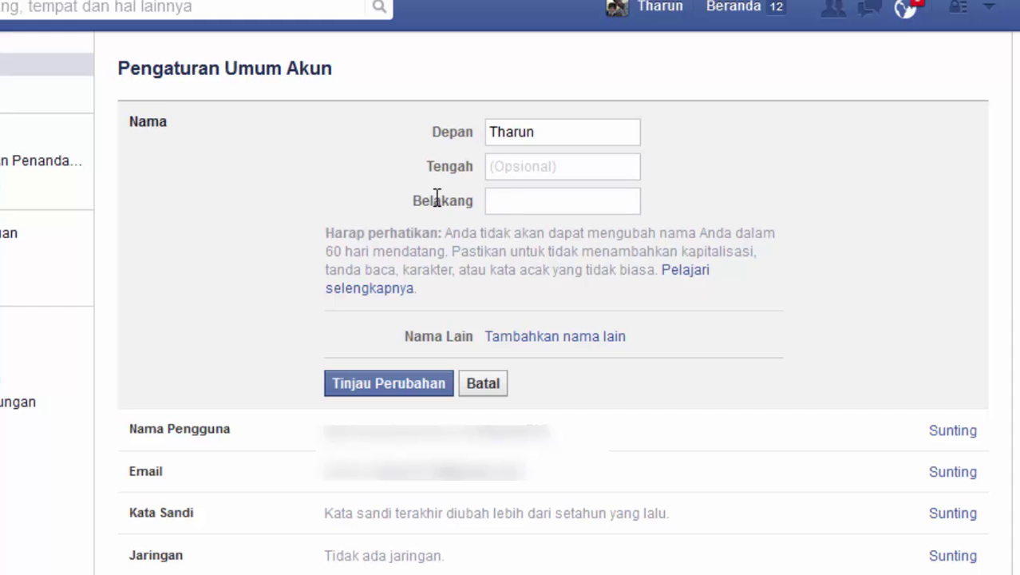
pyautogui.click(381, 387)
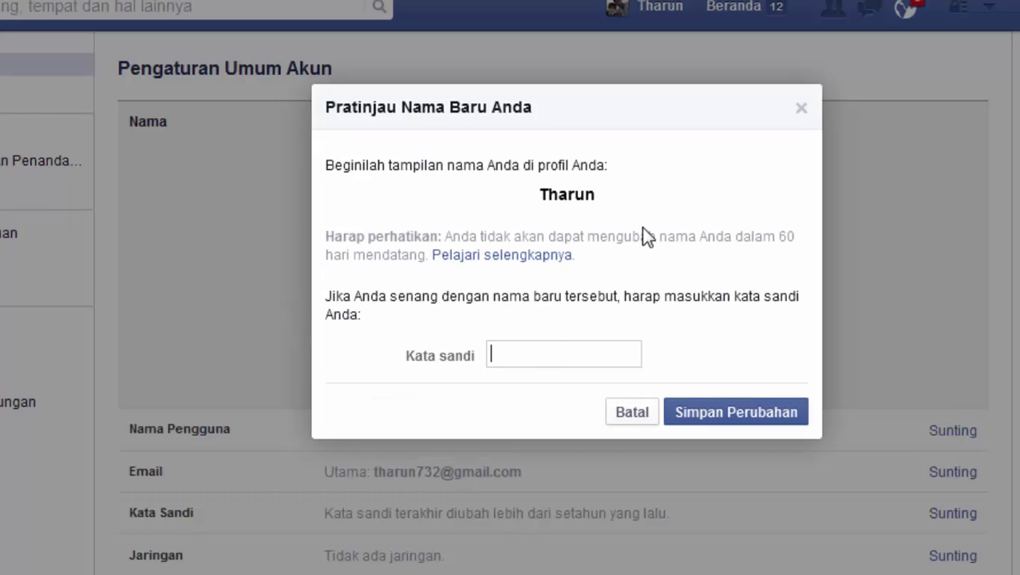
# - Enter the account password in Kata sandi and save the new name
pyautogui.write('•')
pyautogui.press('BackSpace')
pyautogui.write('•••')
pyautogui.press('BackSpace')
pyautogui.press('BackSpace')
pyautogui.press('BackSpace')
pyautogui.write('•••••••••••••')
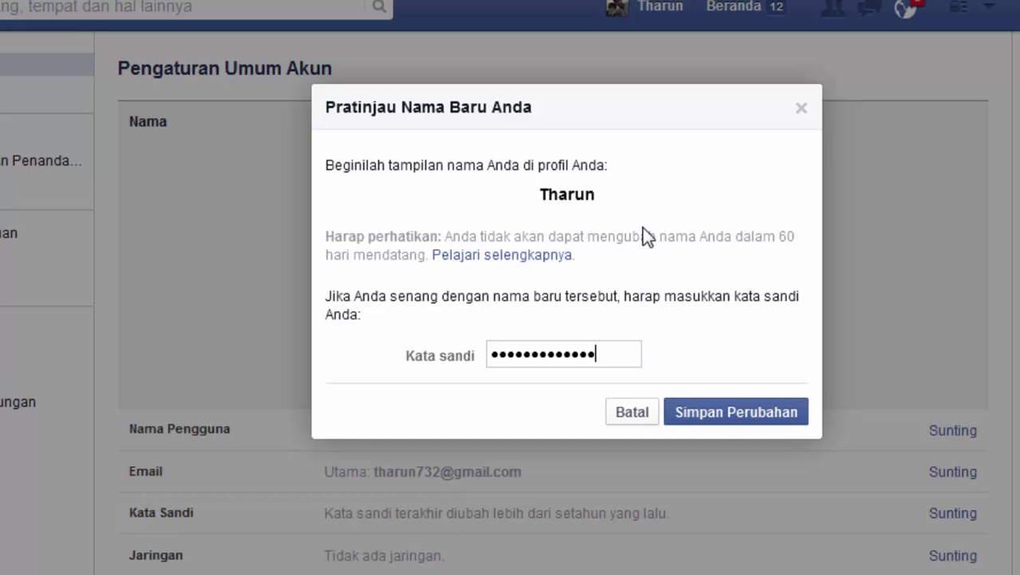
pyautogui.click(721, 413)
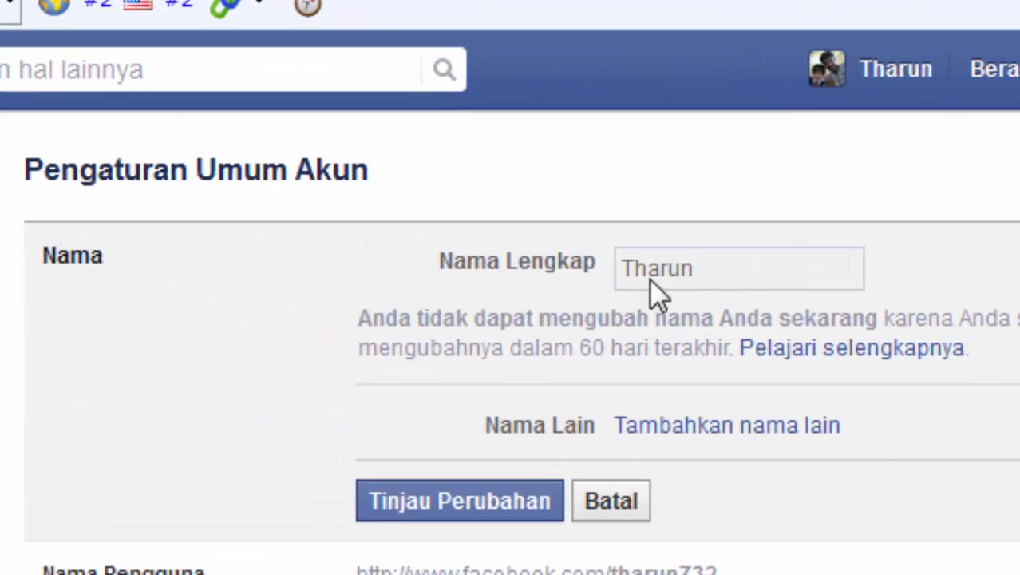
# - Open the Tharun profile link in a new tab and view it there
pyautogui.rightClick(892, 73)
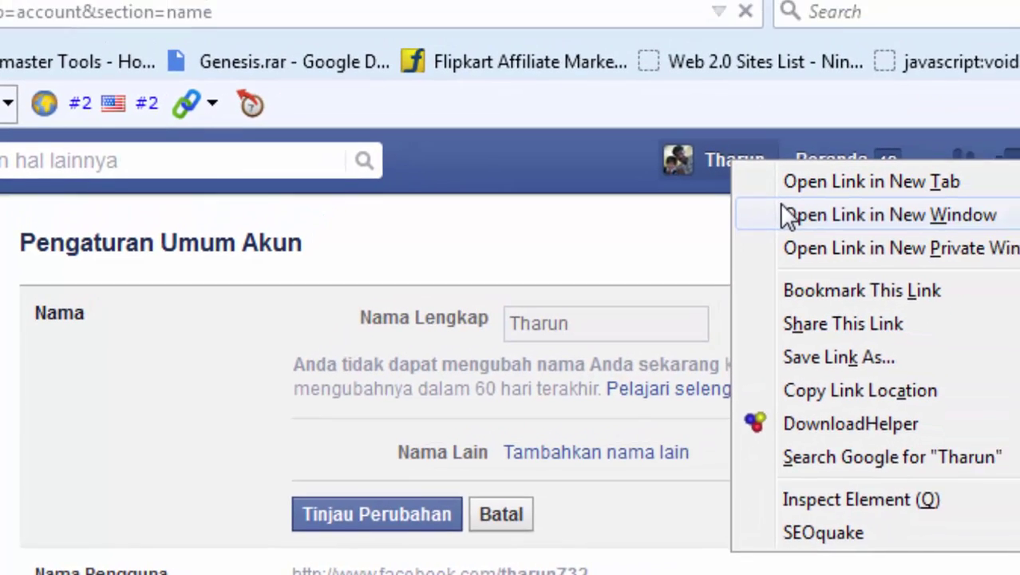
pyautogui.click(798, 177)
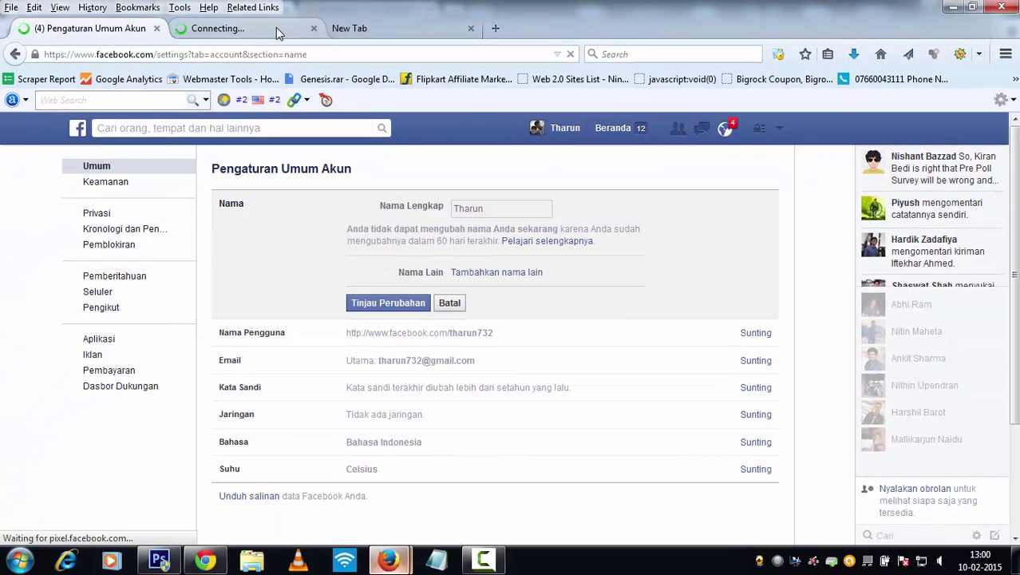
pyautogui.click(125, 47)
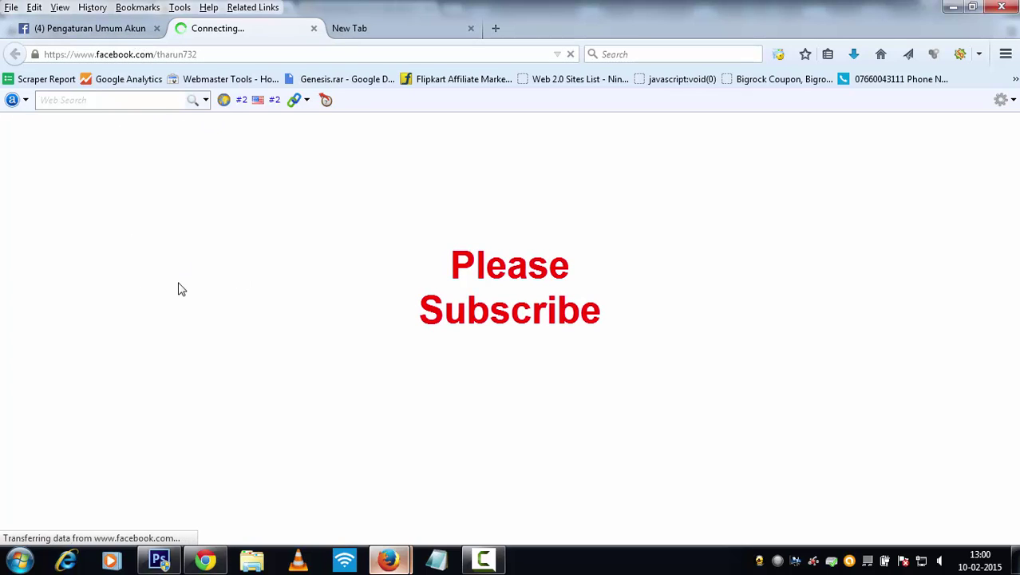
pyautogui.click(104, 36)
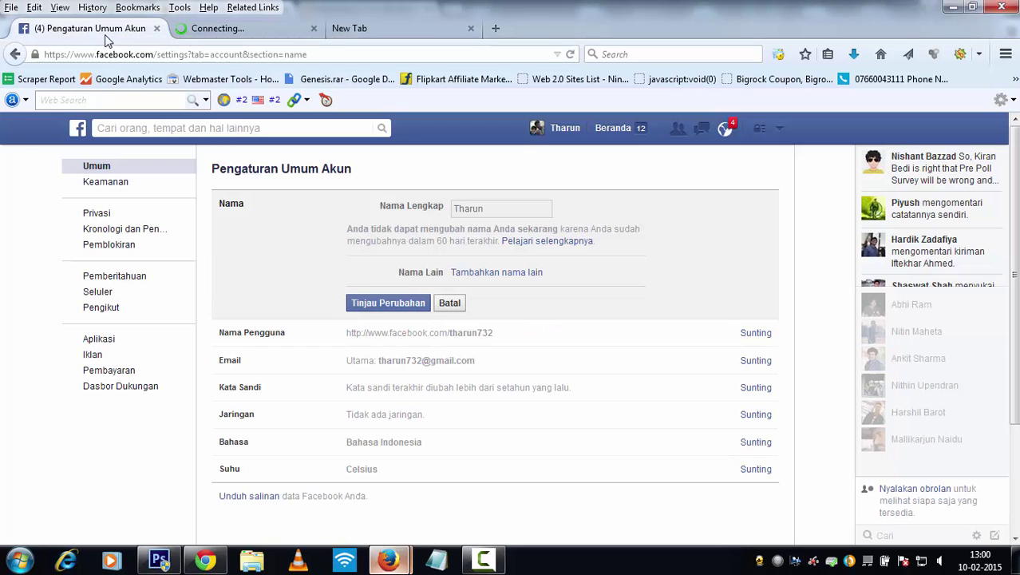
pyautogui.click(196, 36)
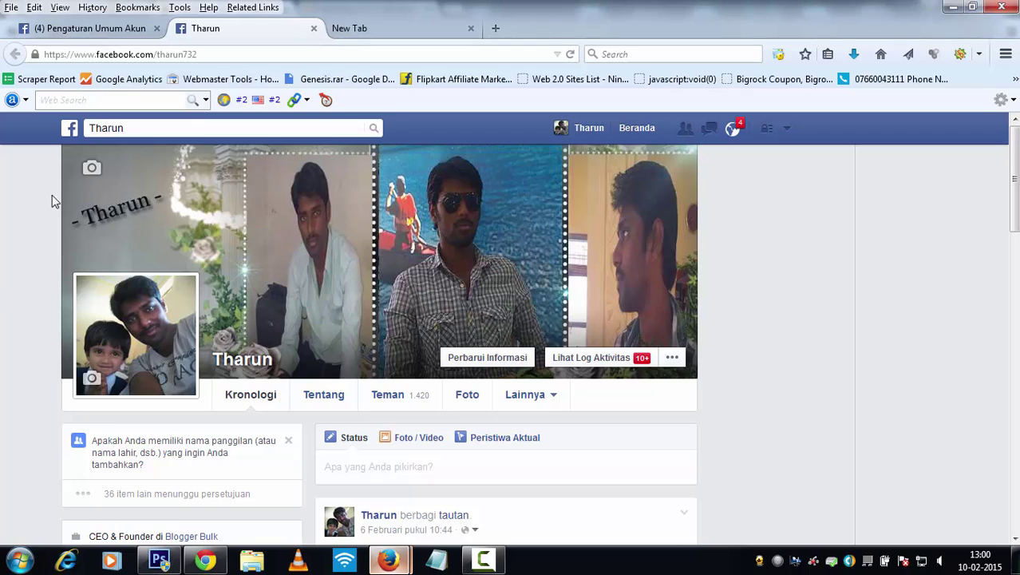
# - Switch back to the (4) Pengaturan Umum Akun account settings tab
pyautogui.click(94, 34)
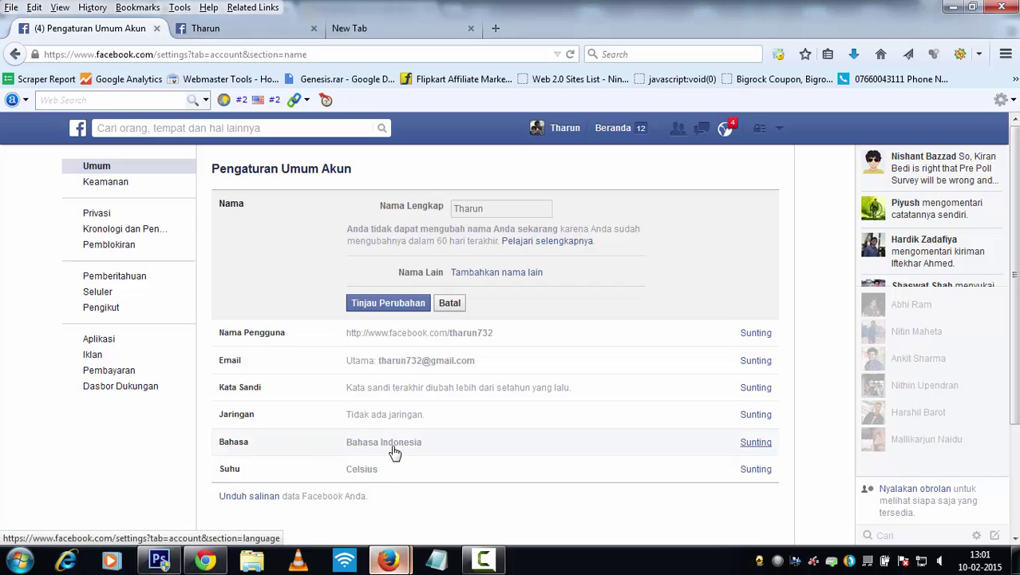
# - Switch Firefox's connection settings from the manual proxy to Use system proxy settings
pyautogui.click(180, 8)
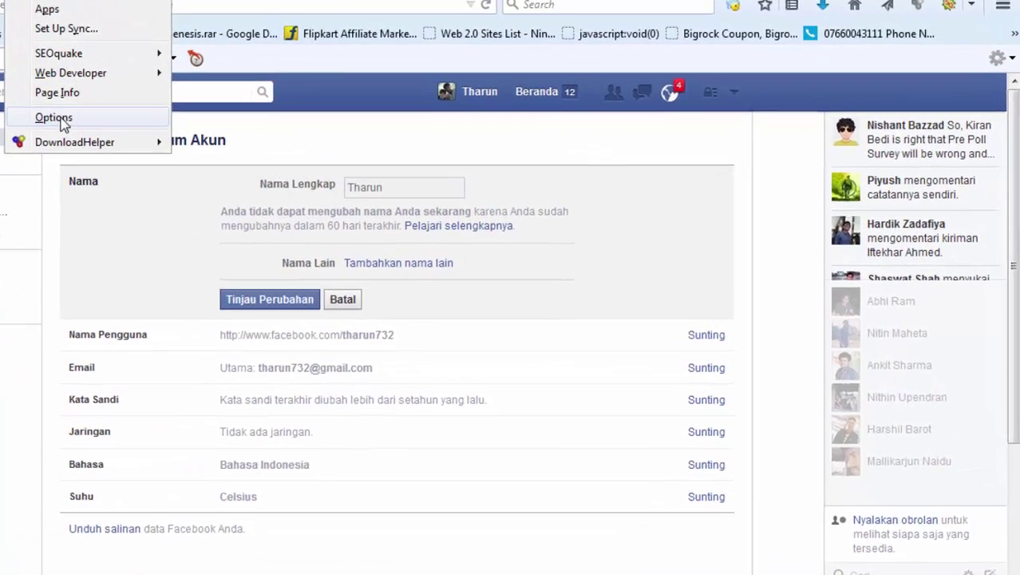
pyautogui.click(206, 150)
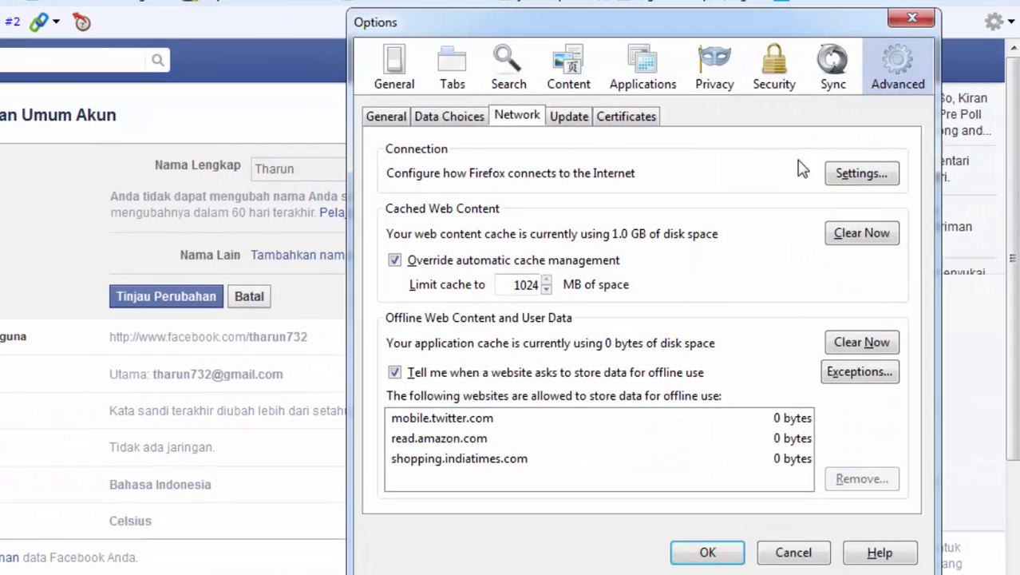
pyautogui.click(858, 176)
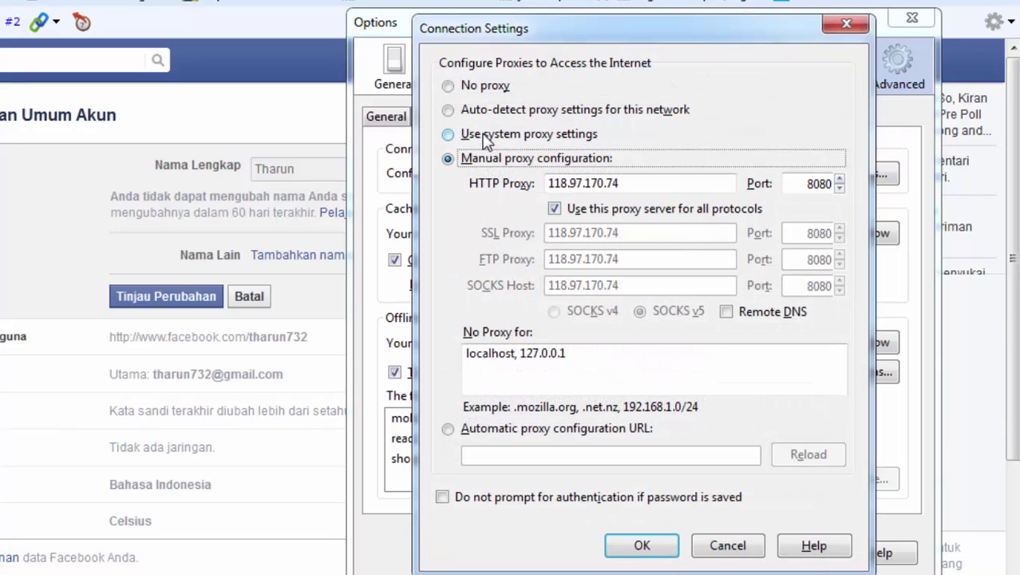
pyautogui.click(484, 136)
pyautogui.click(642, 544)
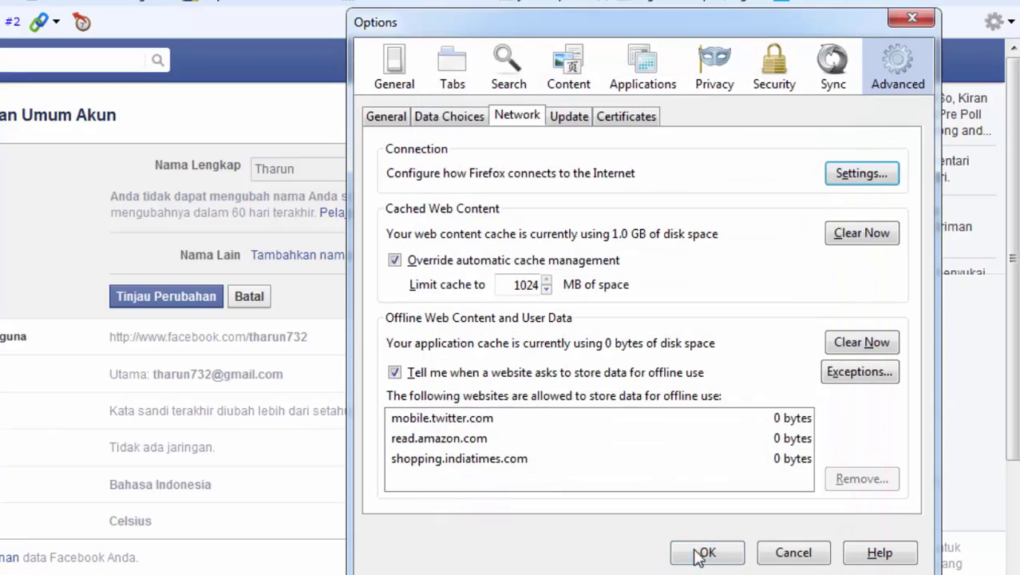
pyautogui.click(706, 551)
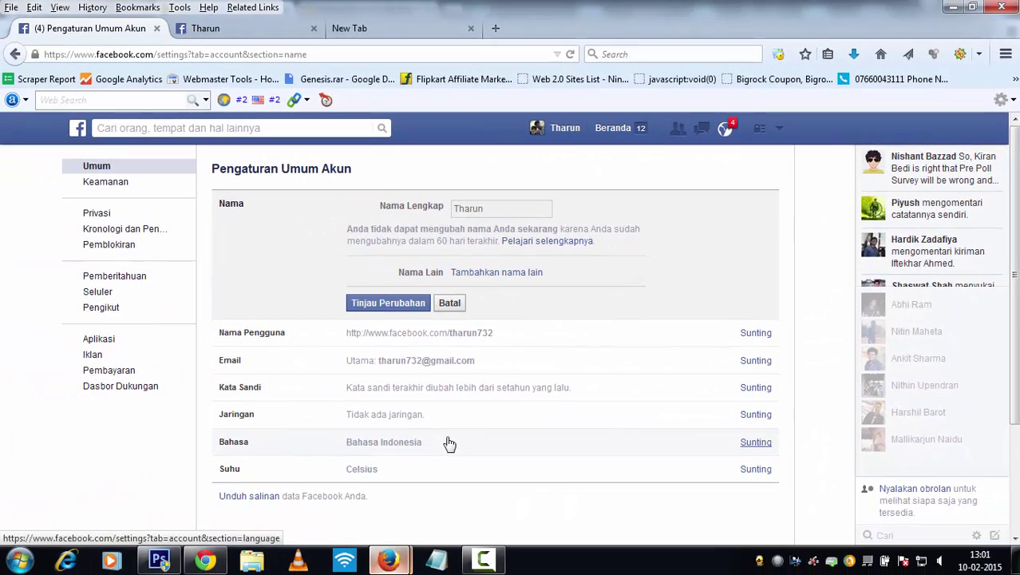
# - Change the account language from Bahasa Indonesia to English (UK) and save
pyautogui.click(615, 449)
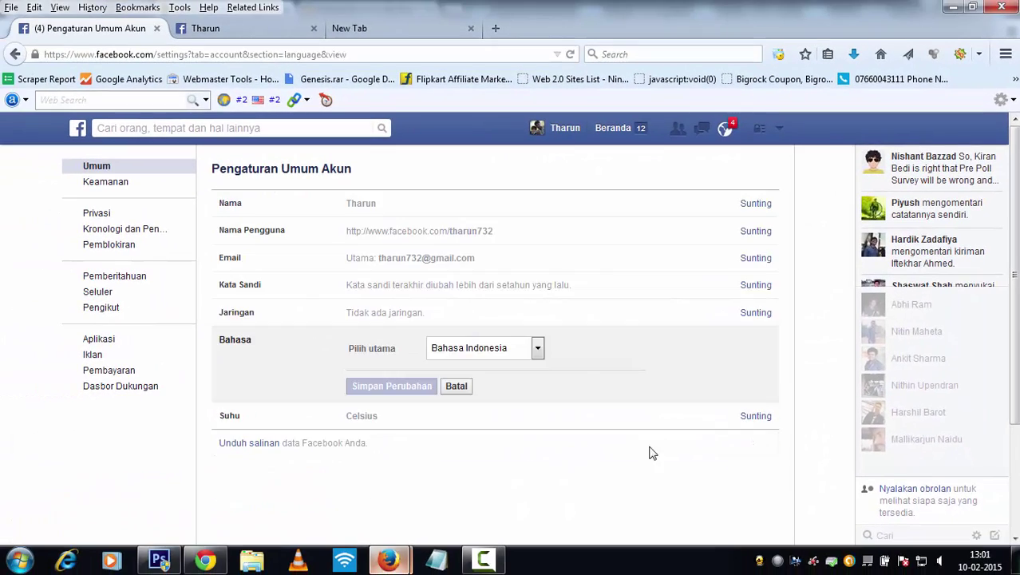
pyautogui.click(467, 352)
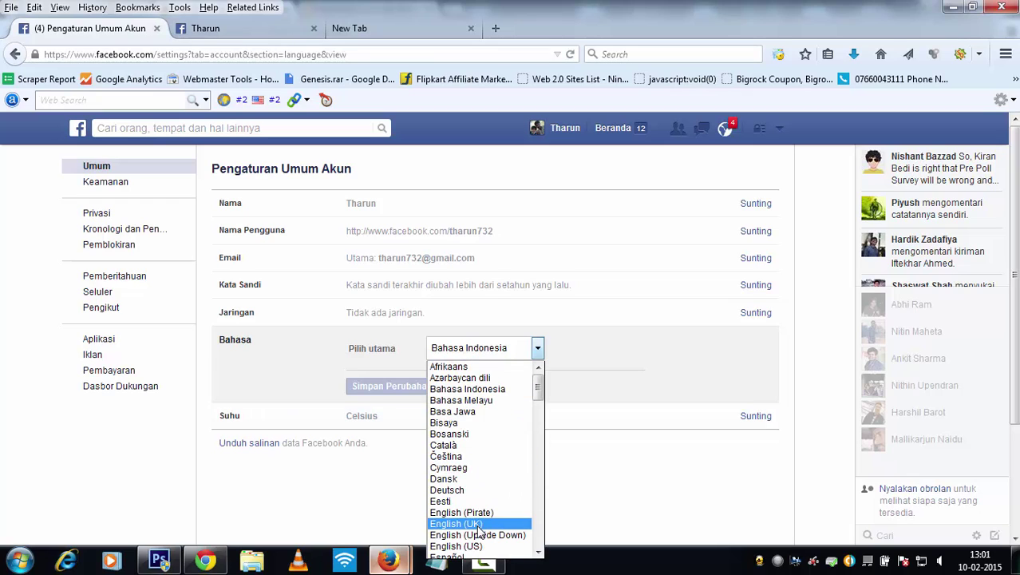
pyautogui.click(479, 530)
pyautogui.click(420, 386)
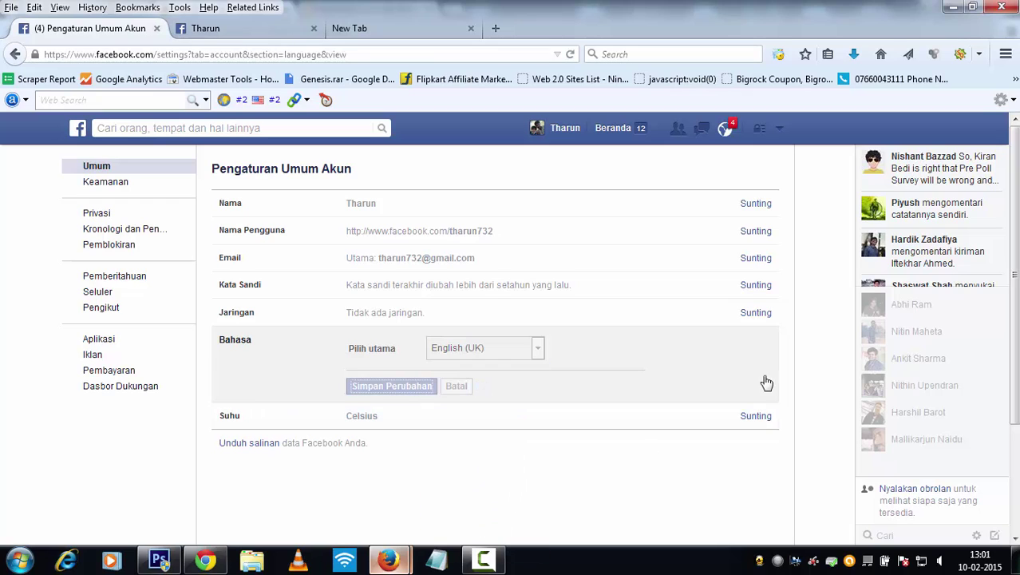